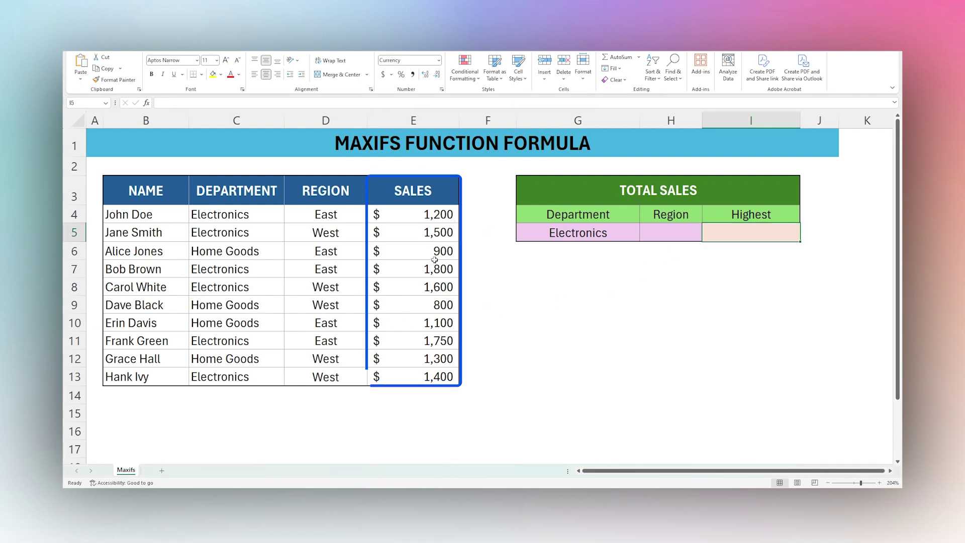
# Enter =MAX(E4:E13) in the Highest cell I5 to return the overall top sale
pyautogui.moveTo(434, 217); pyautogui.dragTo(426, 374)
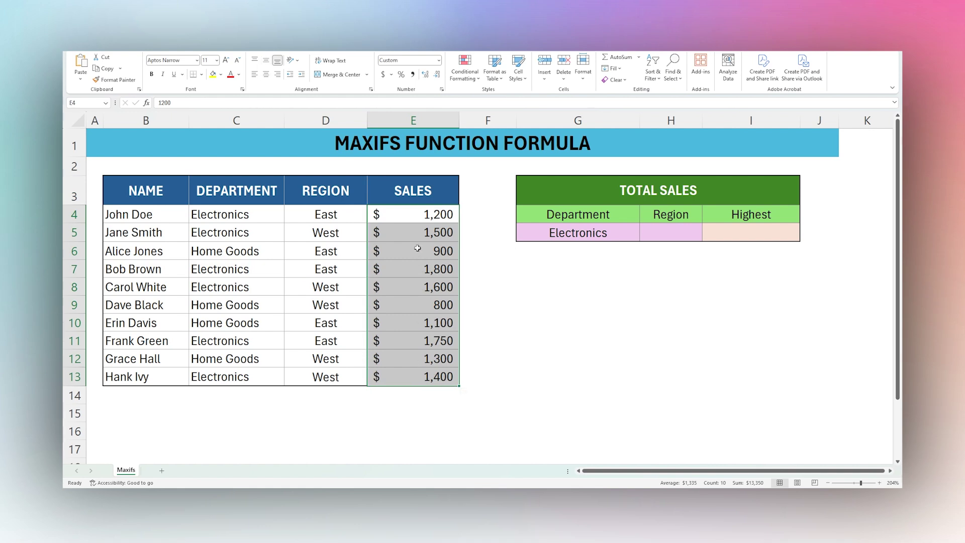
pyautogui.click(746, 235)
pyautogui.write('=max(')
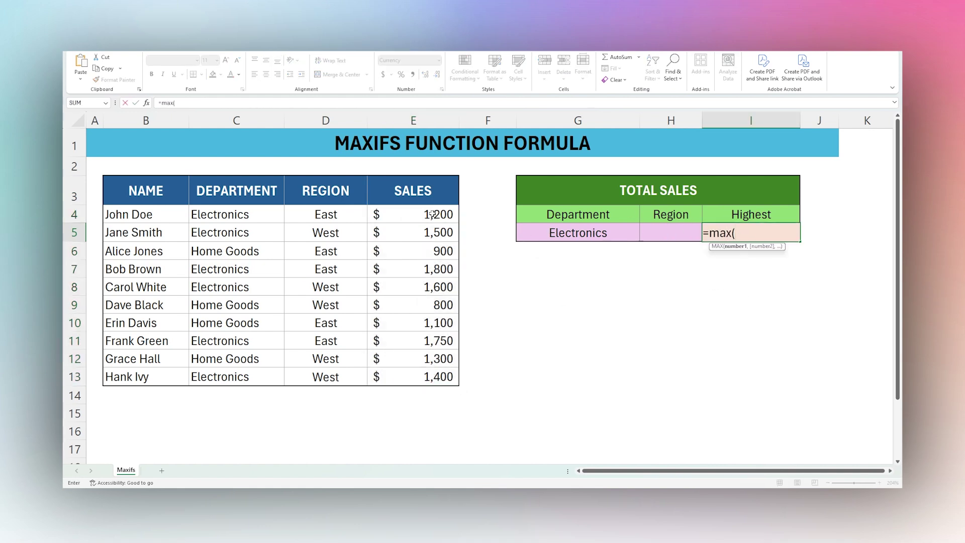
pyautogui.moveTo(433, 214); pyautogui.dragTo(413, 370)
pyautogui.hotkey('ctrl', 'Return')
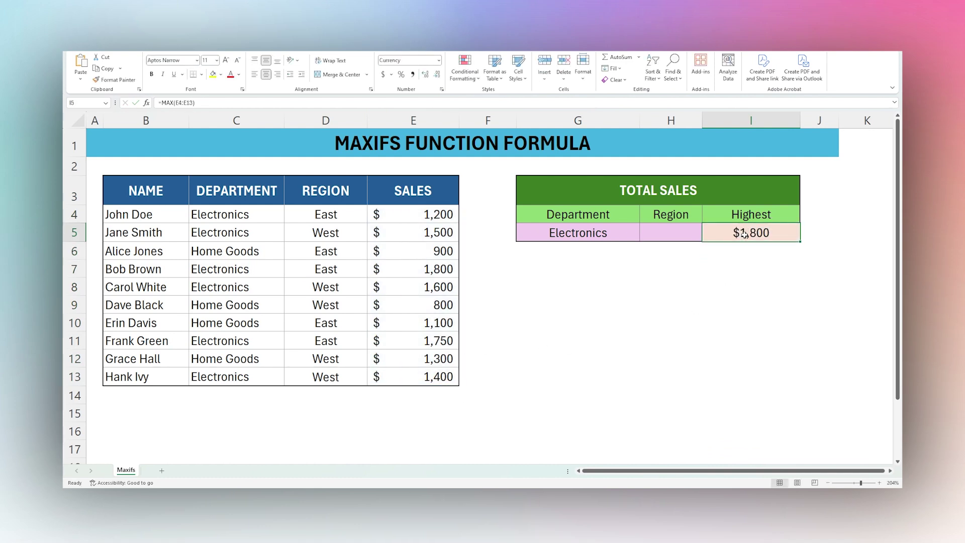
# Check the $1,800 result against row 7's 1,800 sale and E5's 1,500 sale
pyautogui.click(441, 269)
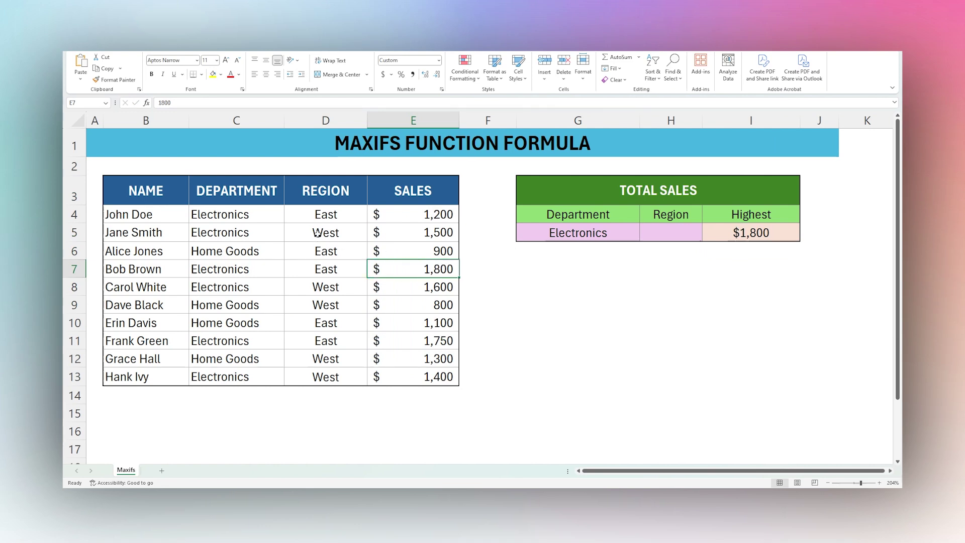
pyautogui.click(390, 230)
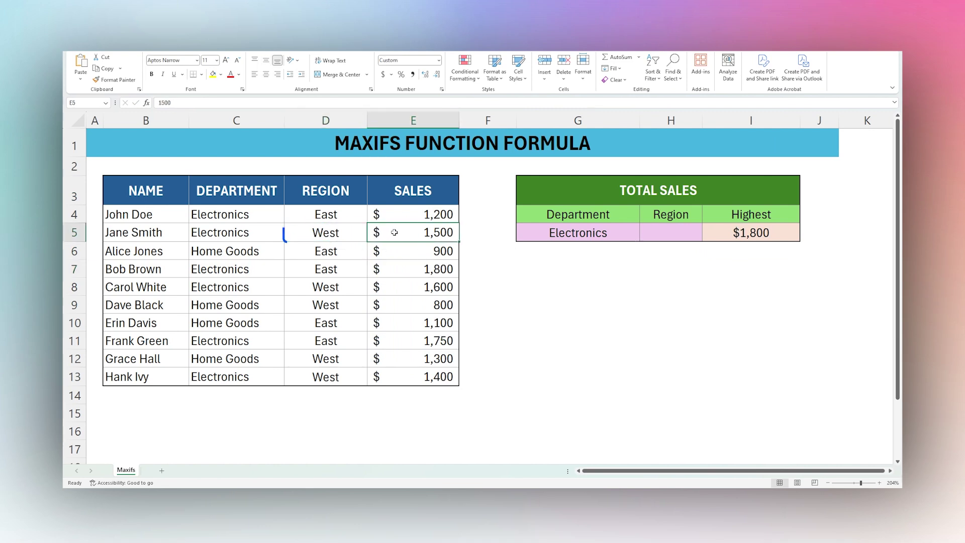
pyautogui.click(743, 233)
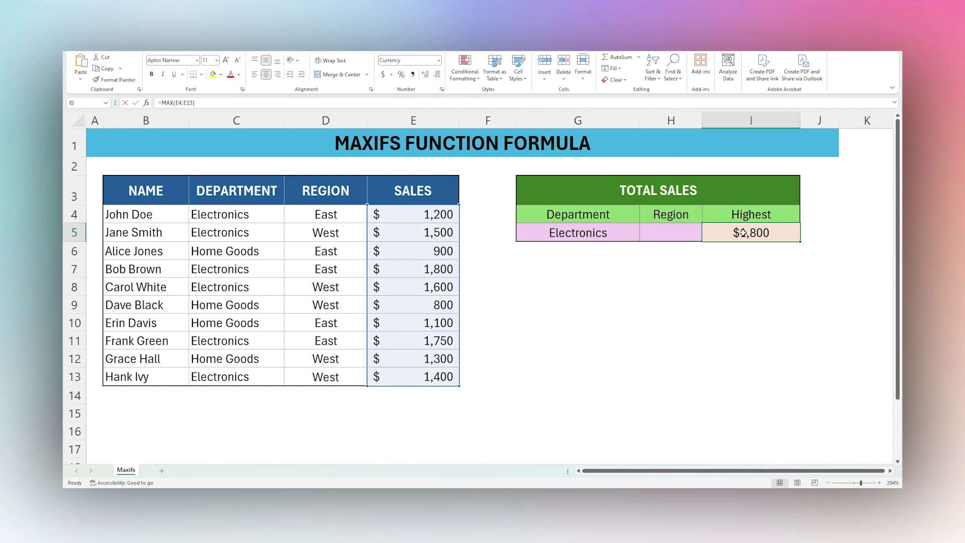
# Replace I5 with =MAXIFS(E4:E13,D4:D13,"West") and verify $1,600 against row 8's West sale
pyautogui.press('BackSpace')
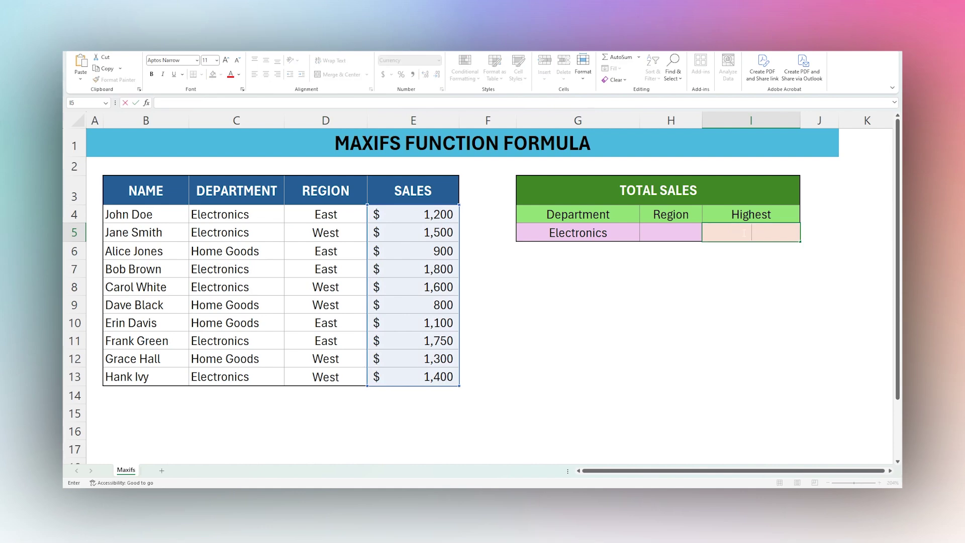
pyautogui.write('=ma')
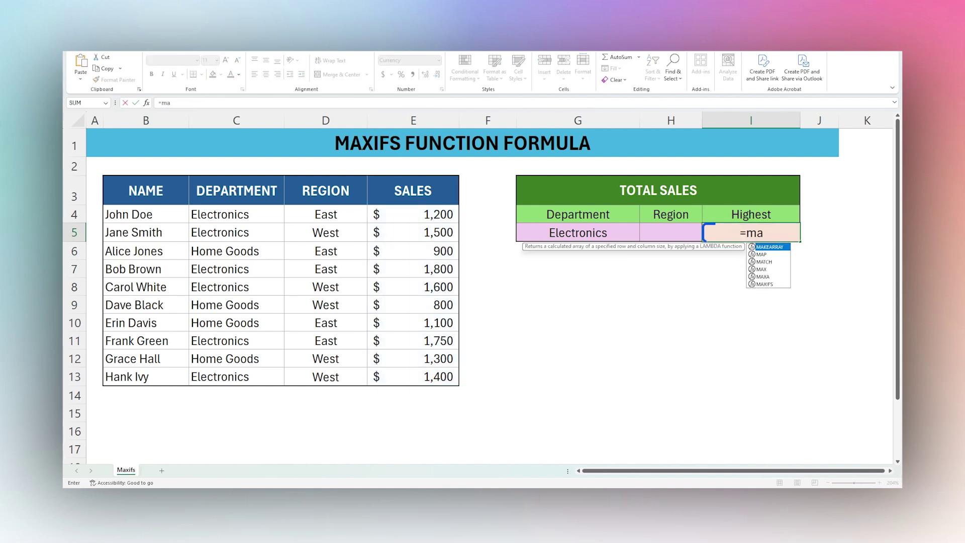
pyautogui.write('xifs(')
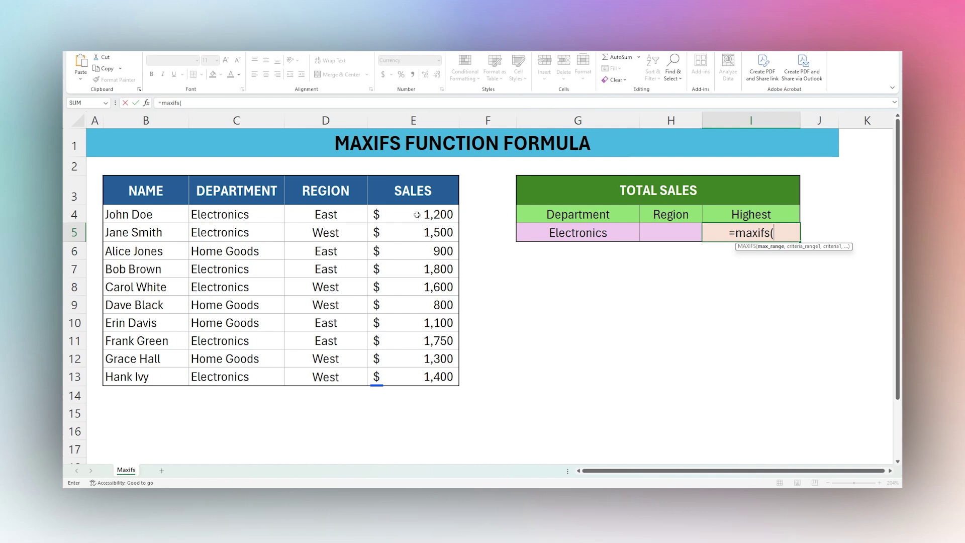
pyautogui.moveTo(417, 214); pyautogui.dragTo(410, 375)
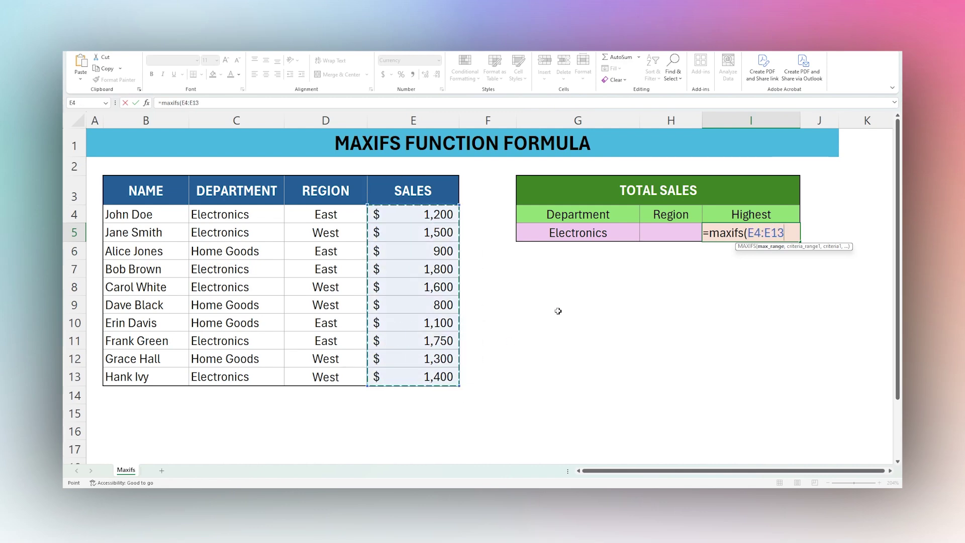
pyautogui.write(',')
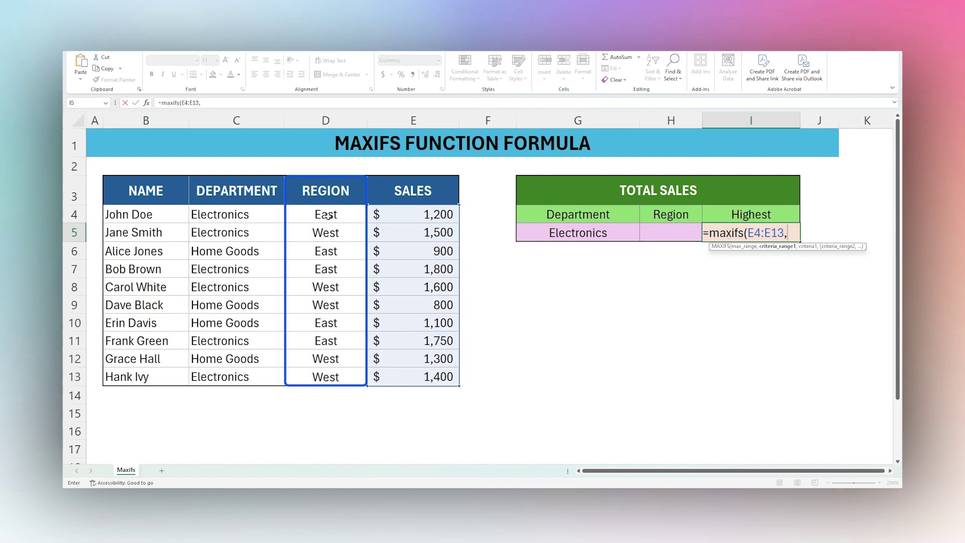
pyautogui.moveTo(327, 215); pyautogui.dragTo(323, 382)
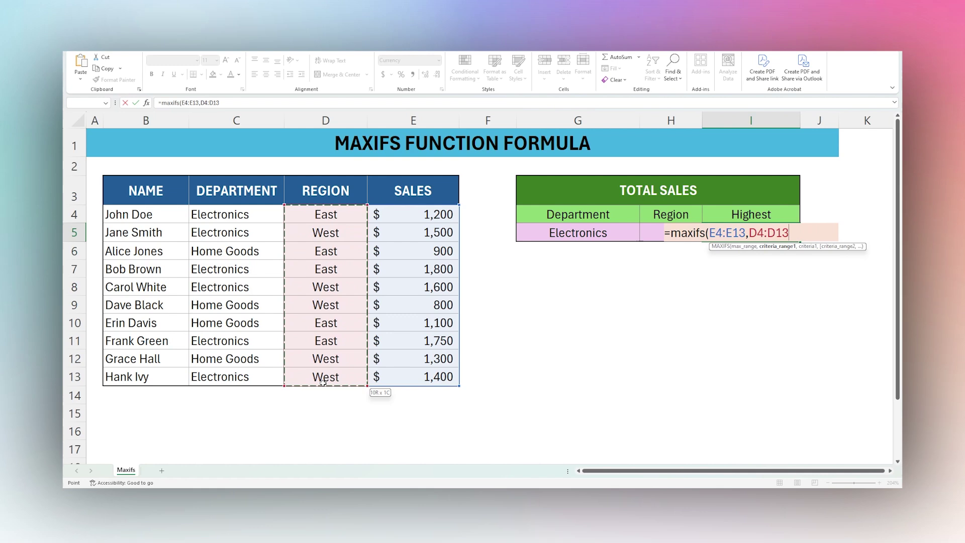
pyautogui.write(',')
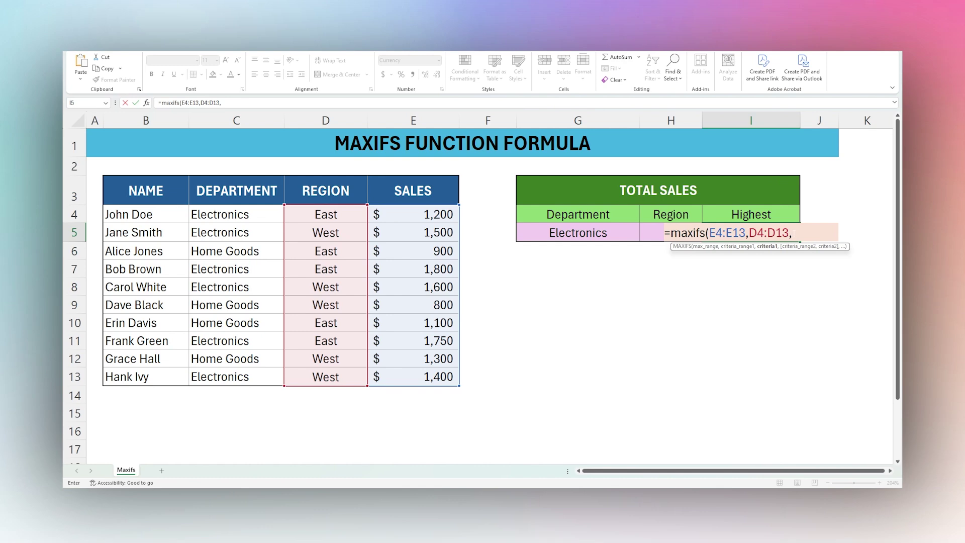
pyautogui.write('"West")')
pyautogui.hotkey('ctrl', 'Return')
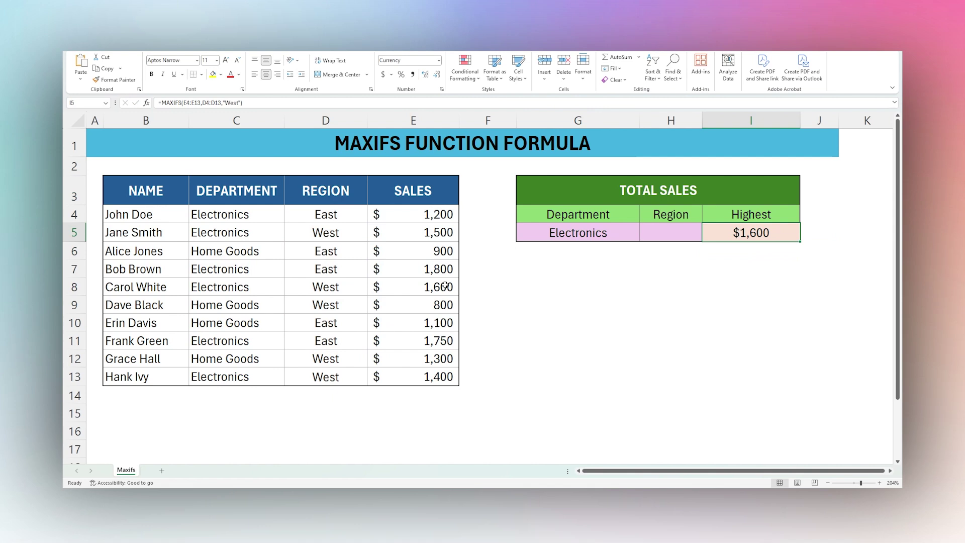
pyautogui.moveTo(433, 287); pyautogui.dragTo(170, 290)
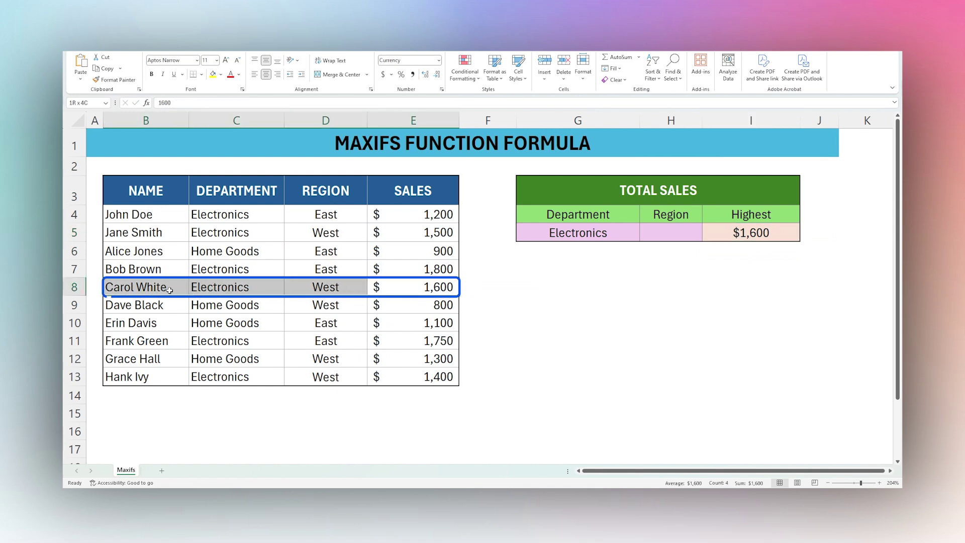
pyautogui.click(751, 232)
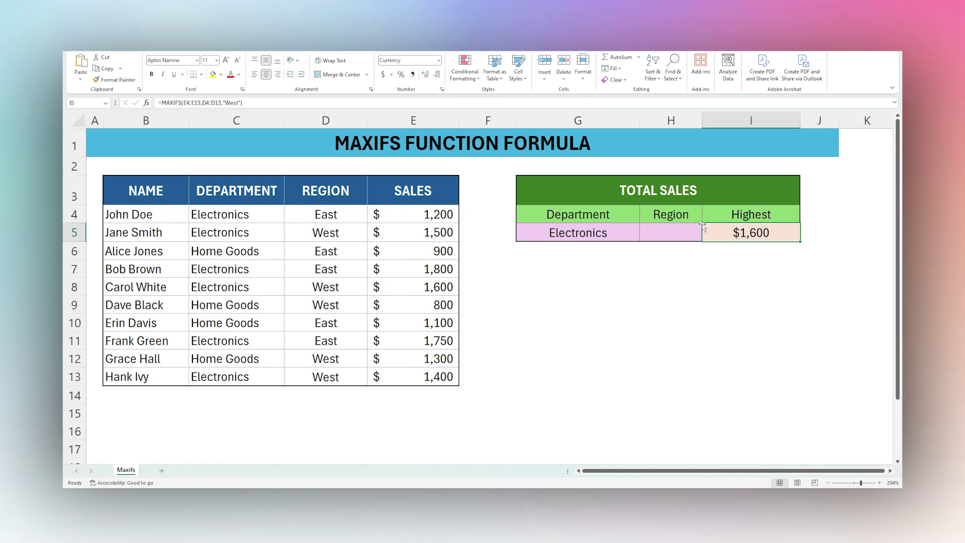
# Swap the region criterion for the Department range C4:C13 matched to G5
pyautogui.doubleClick(729, 234)
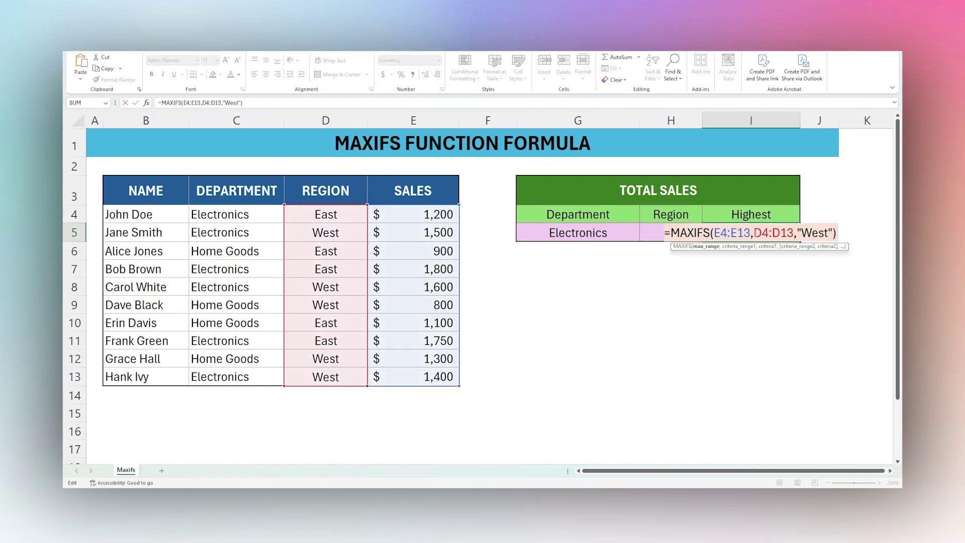
pyautogui.moveTo(754, 233); pyautogui.dragTo(884, 232)
pyautogui.press('BackSpace')
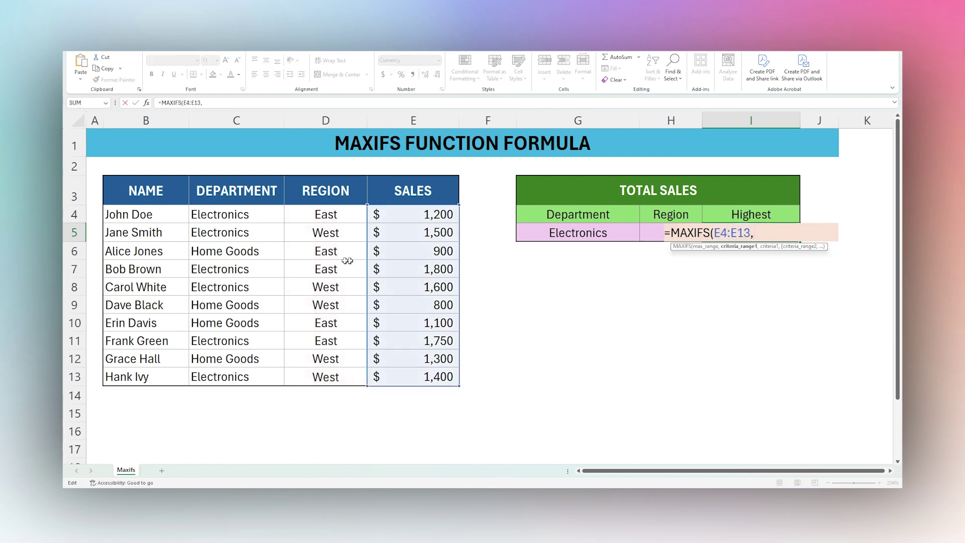
pyautogui.moveTo(231, 214); pyautogui.dragTo(224, 369)
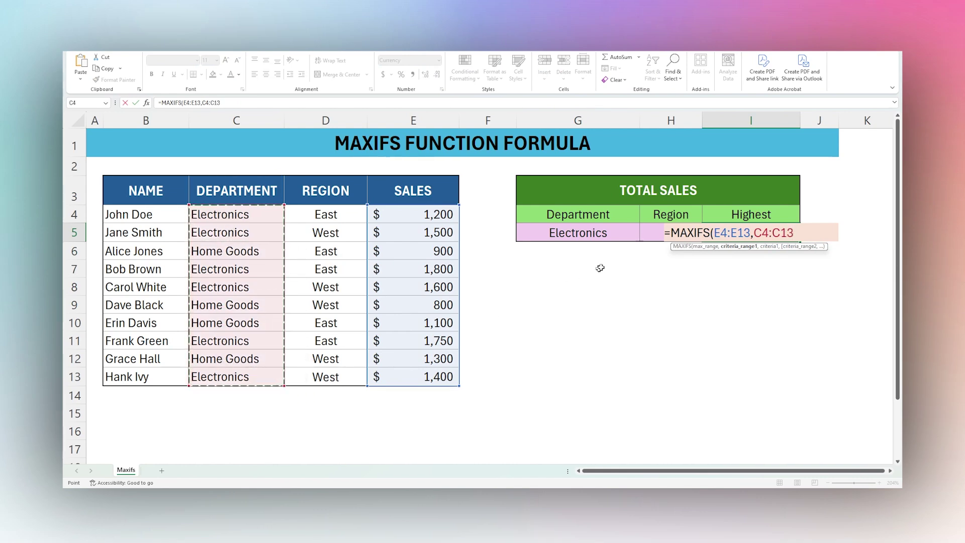
pyautogui.write(',')
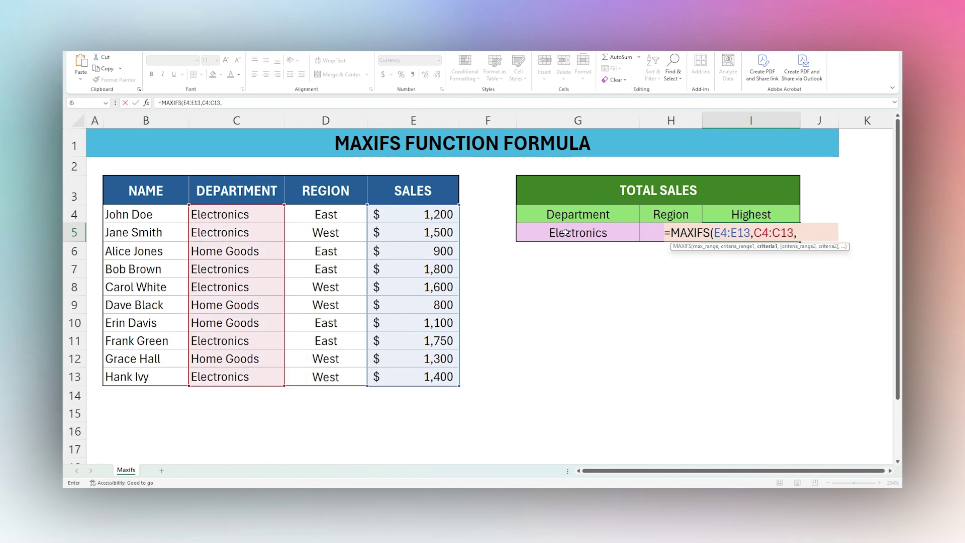
pyautogui.click(566, 233)
pyautogui.write(',')
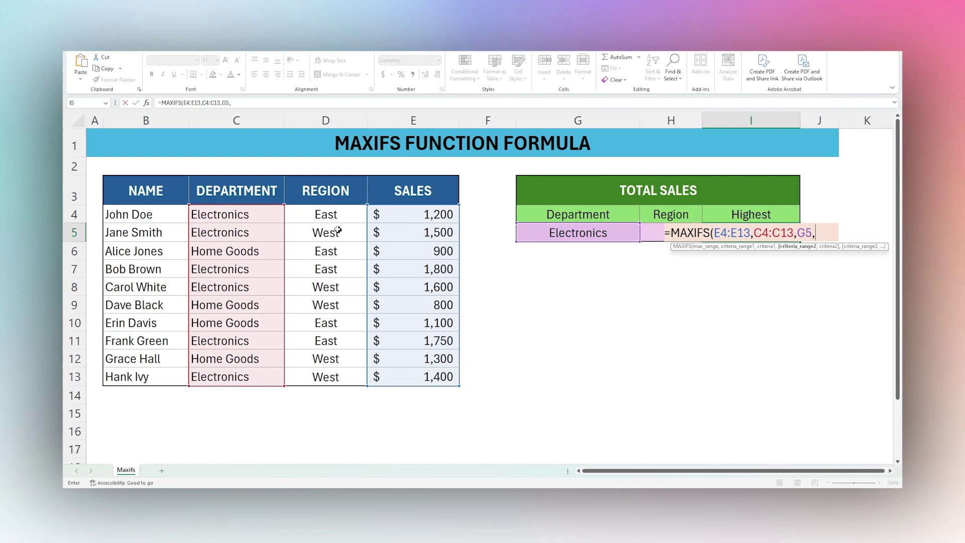
# Add Region range D4:D13 matched to H5, completing =MAXIFS(E4:E13,C4:C13,G5,D4:D13,H5)
pyautogui.click(330, 215)
pyautogui.moveTo(330, 216); pyautogui.dragTo(326, 375)
pyautogui.write(',')
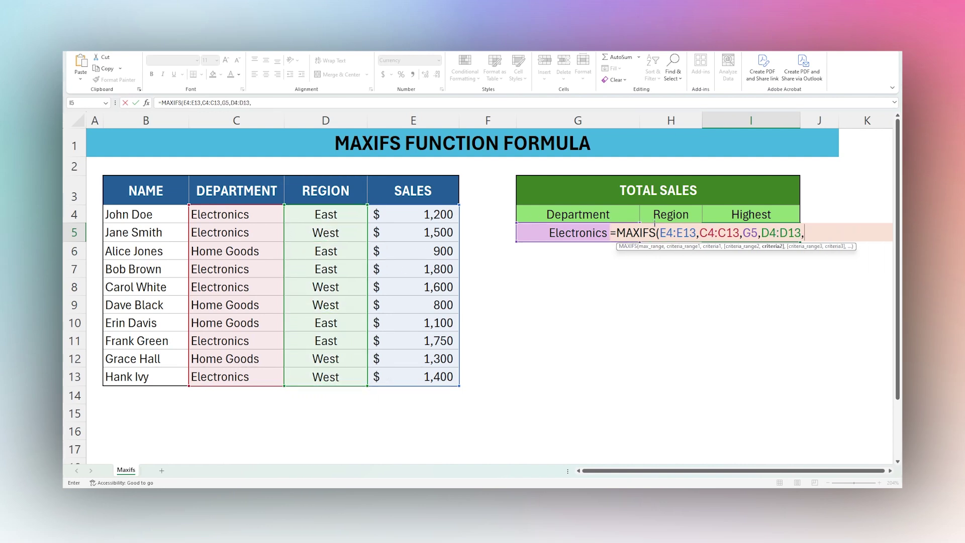
pyautogui.click(662, 218)
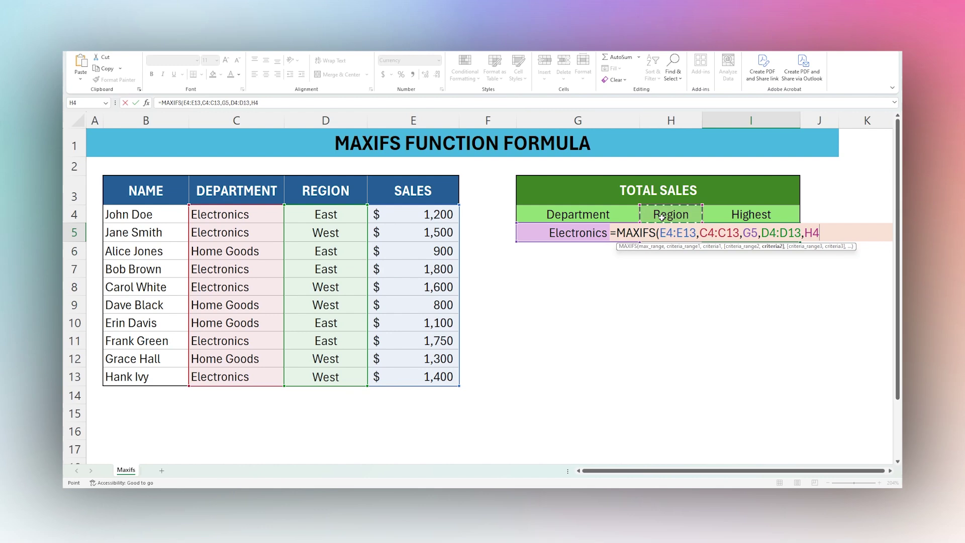
pyautogui.press('Down')
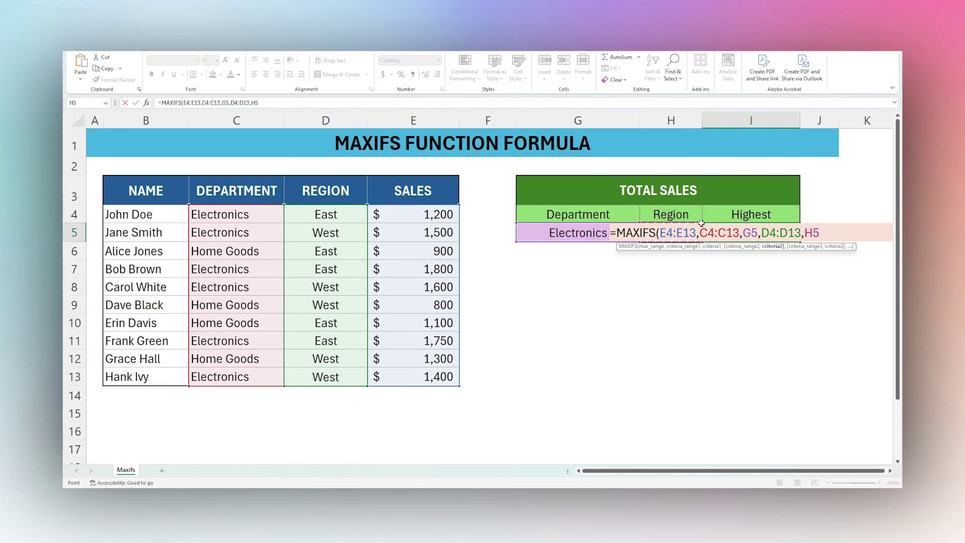
pyautogui.press('Return')
pyautogui.click(747, 232)
# Set Region H5 to East and compare Highest with row 7's 1,800 sale
pyautogui.click(699, 236)
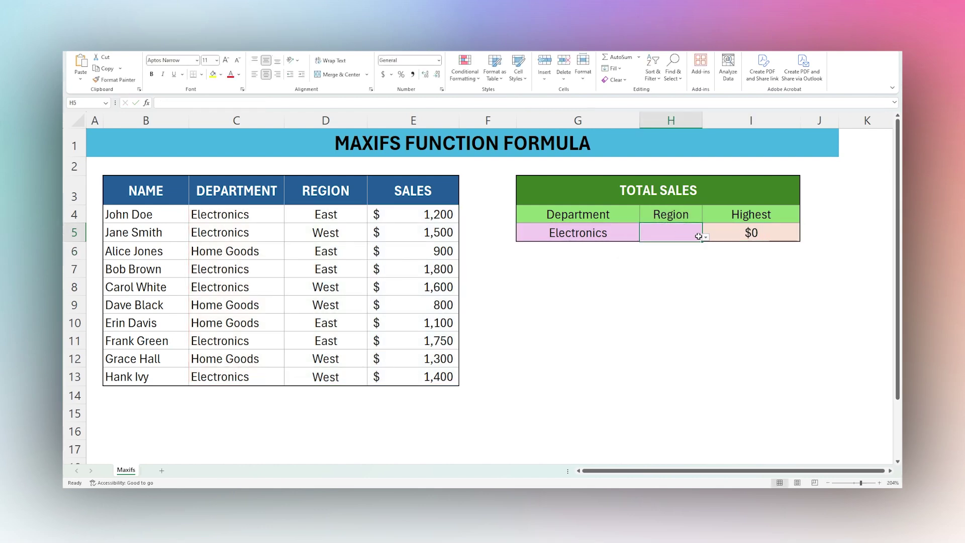
pyautogui.click(706, 237)
pyautogui.click(648, 246)
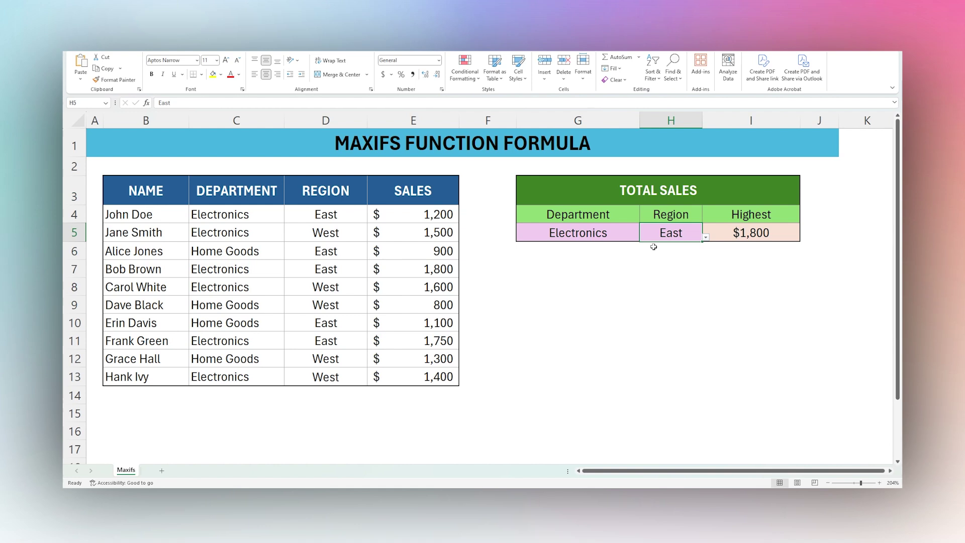
pyautogui.moveTo(586, 234); pyautogui.dragTo(663, 232)
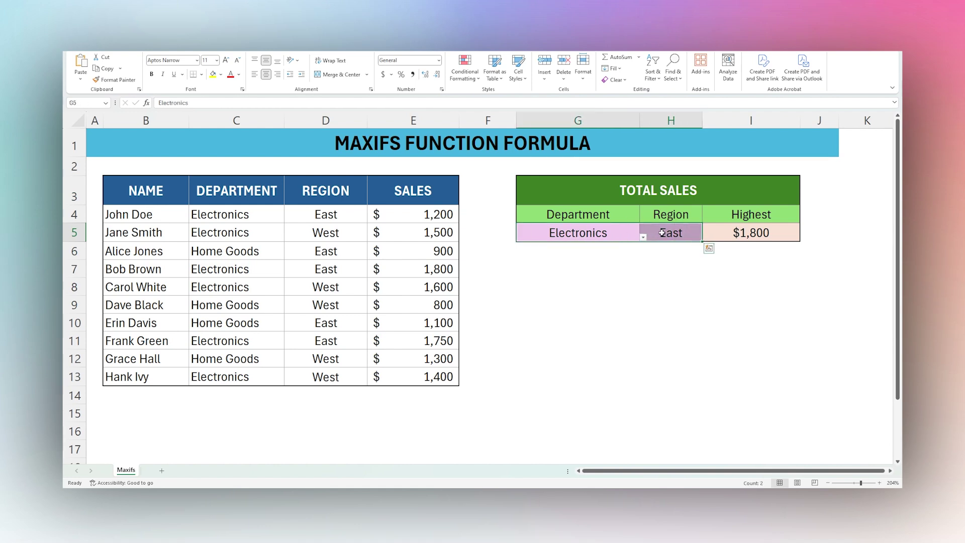
pyautogui.click(746, 236)
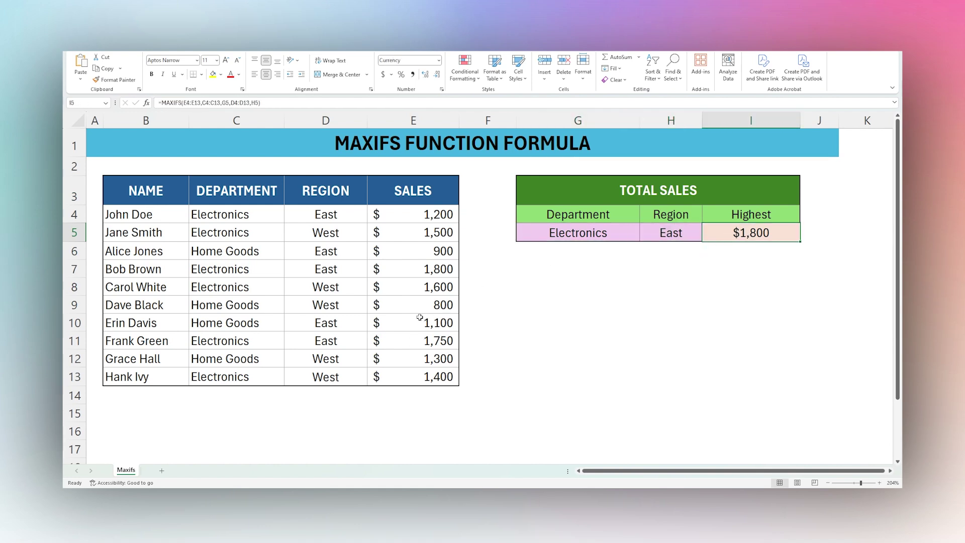
pyautogui.moveTo(421, 273); pyautogui.dragTo(150, 276)
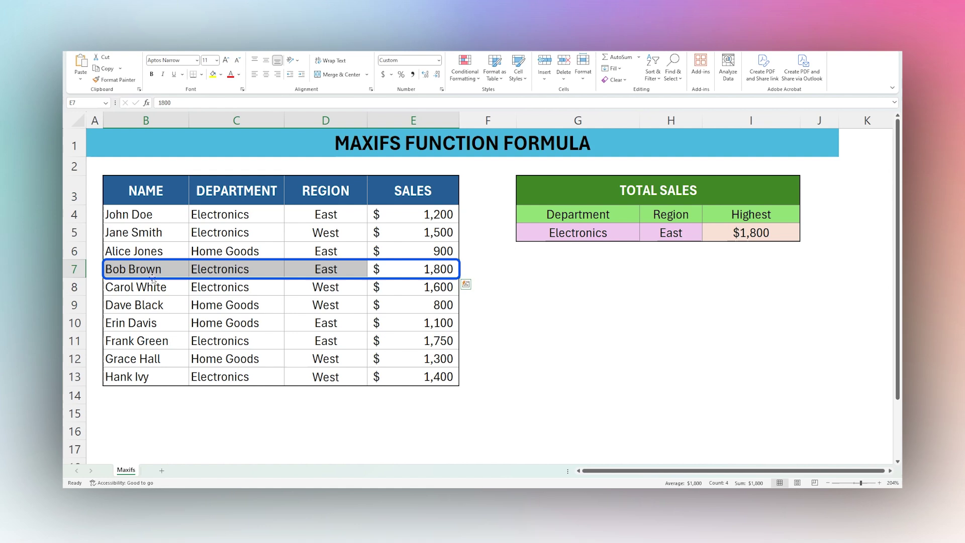
# Switch Region to West and confirm $1,600 against row 8's Electronics West sale
pyautogui.click(694, 235)
pyautogui.click(706, 238)
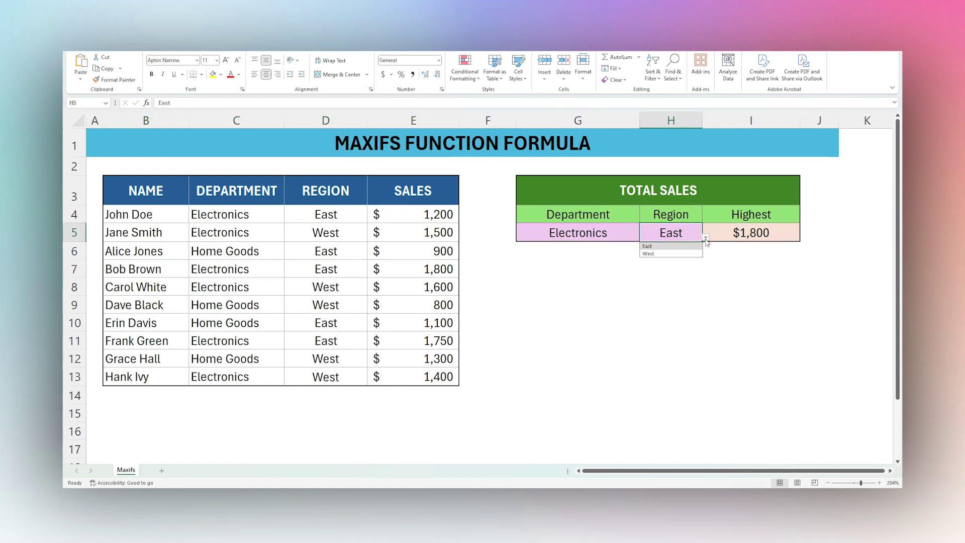
pyautogui.click(652, 253)
pyautogui.moveTo(725, 242); pyautogui.dragTo(549, 244)
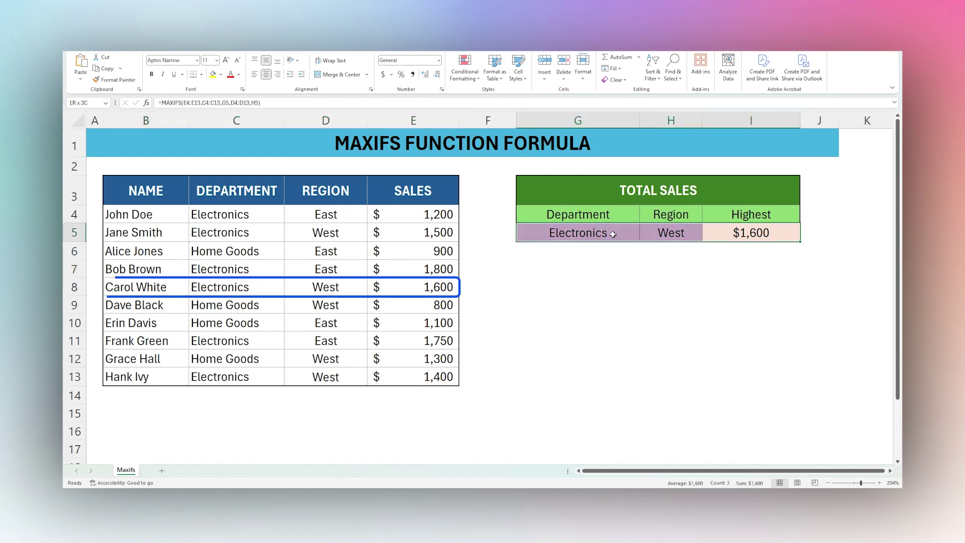
pyautogui.moveTo(424, 288); pyautogui.dragTo(156, 289)
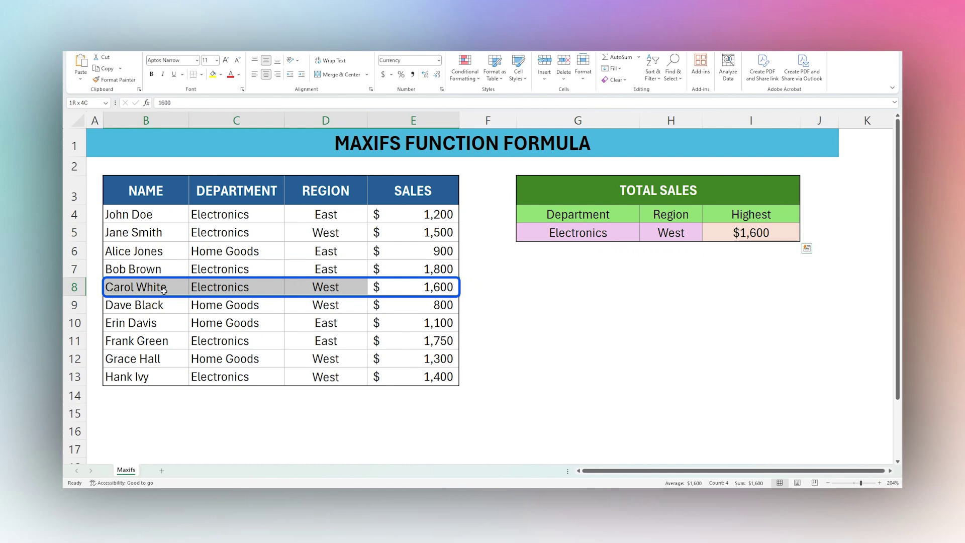
pyautogui.click(631, 236)
pyautogui.click(643, 237)
# Set Department to Home Goods and check $1,300 against row 12's West sale
pyautogui.click(543, 253)
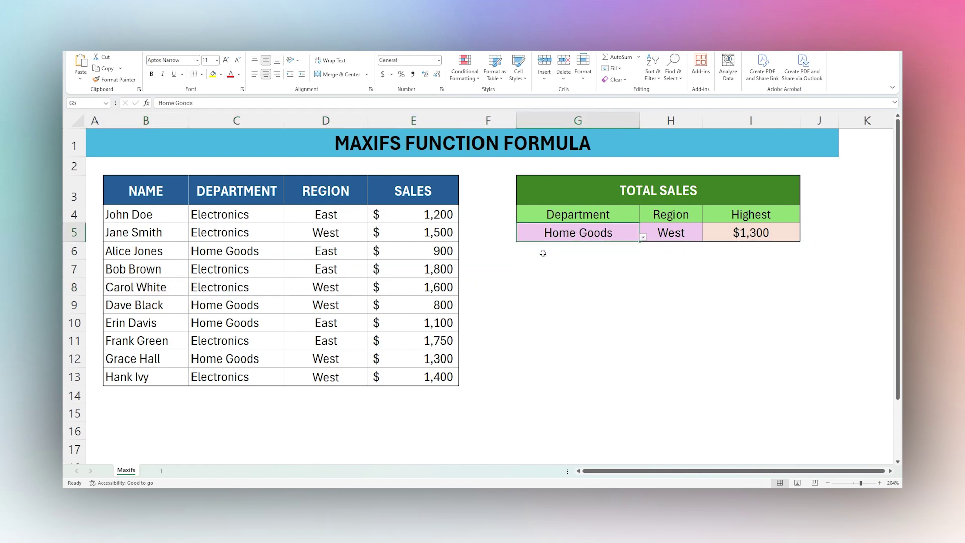
pyautogui.moveTo(598, 235); pyautogui.dragTo(751, 233)
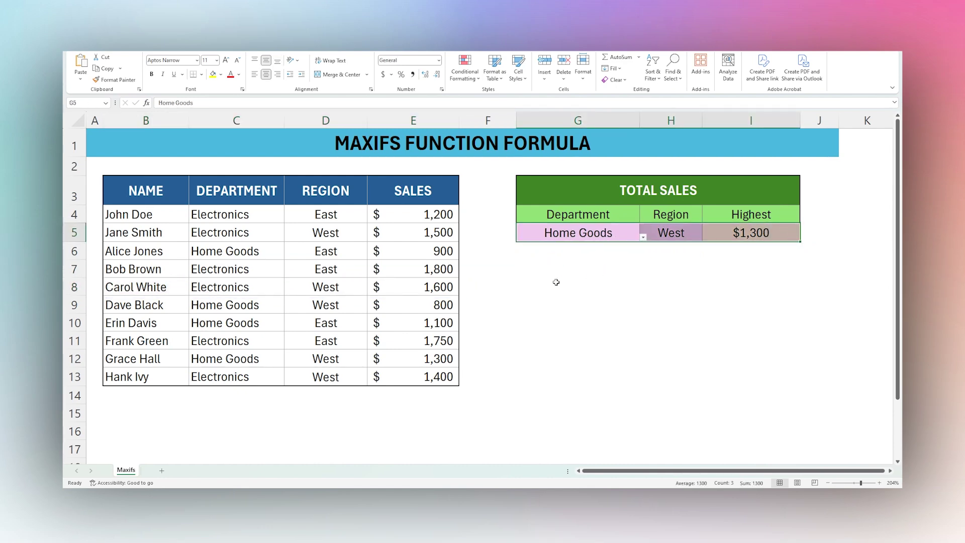
pyautogui.moveTo(403, 358); pyautogui.dragTo(155, 360)
# Set Region to East and verify $1,100 against row 10's Home Goods East sale
pyautogui.click(679, 230)
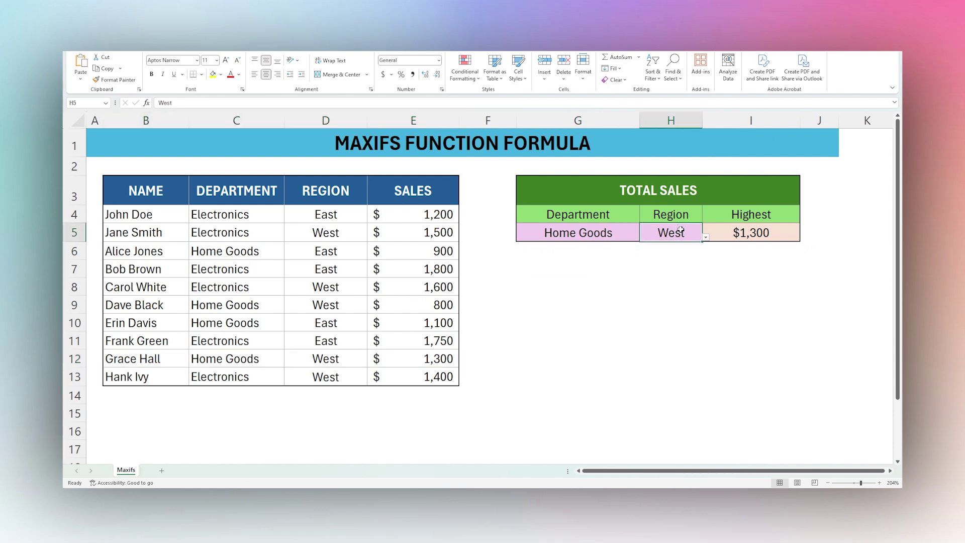
pyautogui.click(708, 238)
pyautogui.click(670, 245)
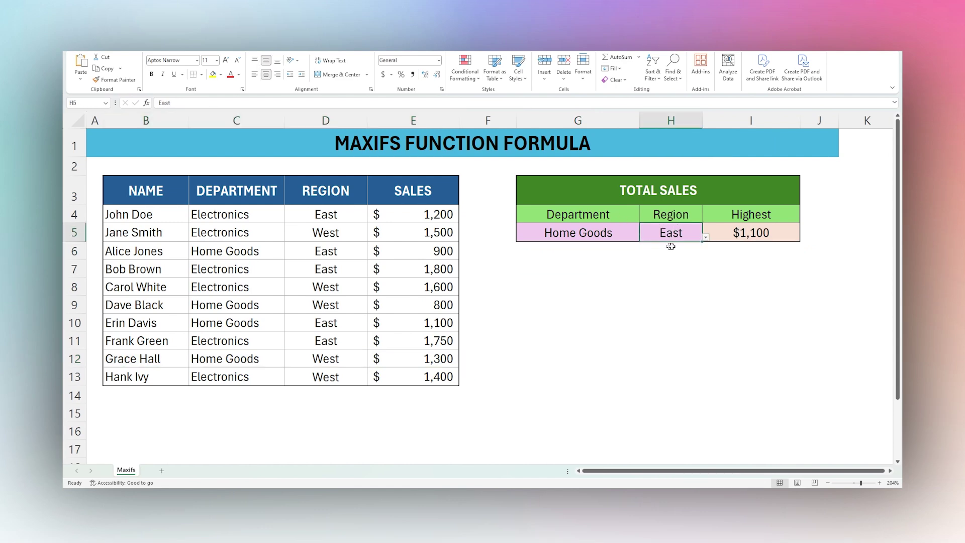
pyautogui.click(749, 233)
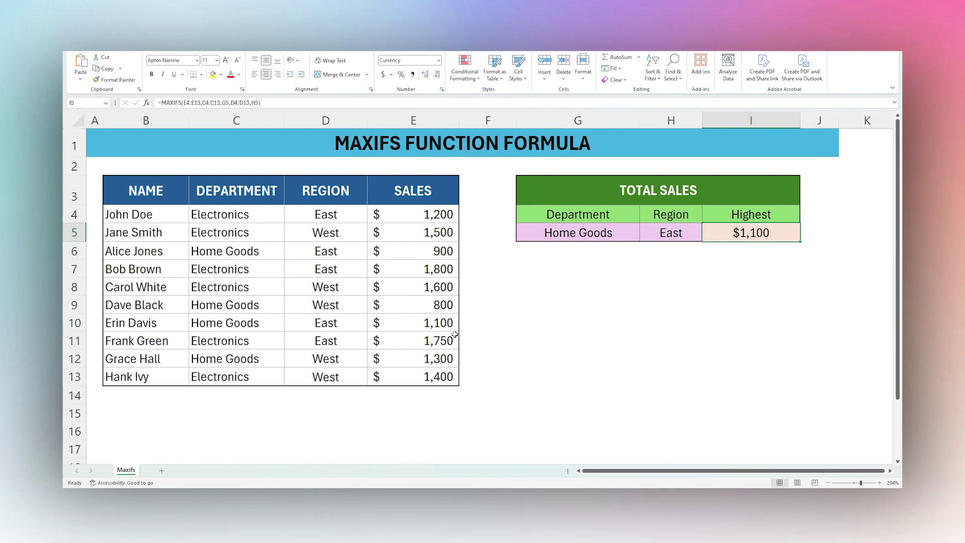
pyautogui.moveTo(442, 325); pyautogui.dragTo(122, 324)
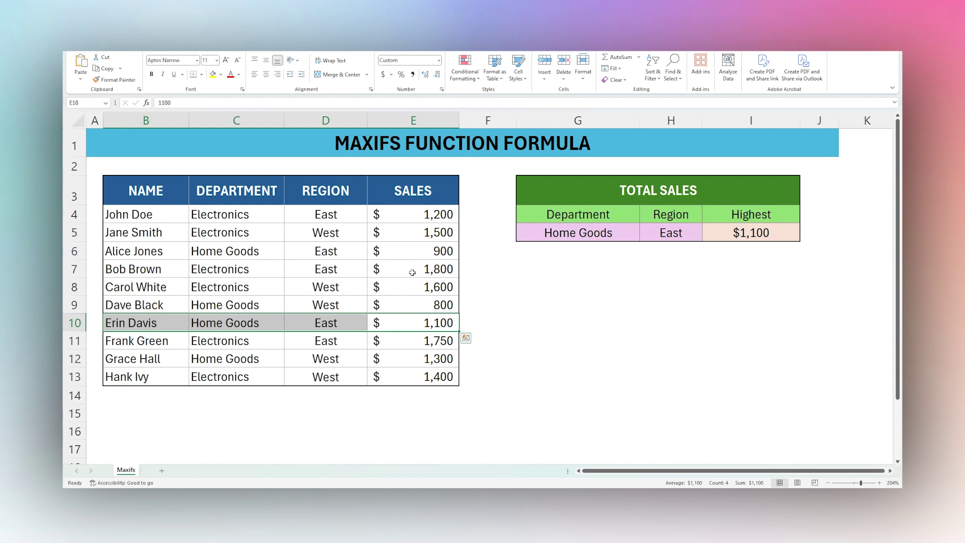
pyautogui.click(735, 232)
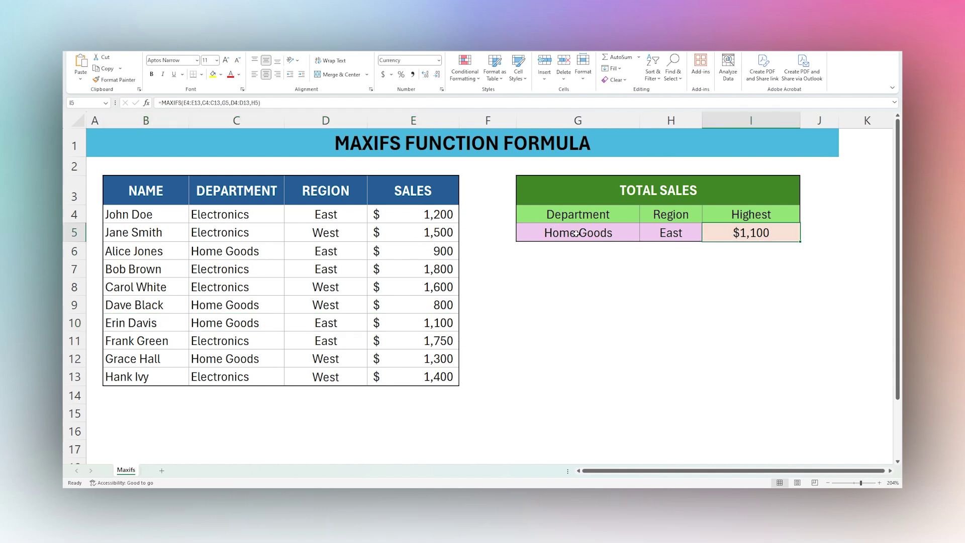
# Highlight the max_range E4:E13 and criteria_range1 C4:C13 arguments inside I5's formula
pyautogui.doubleClick(722, 234)
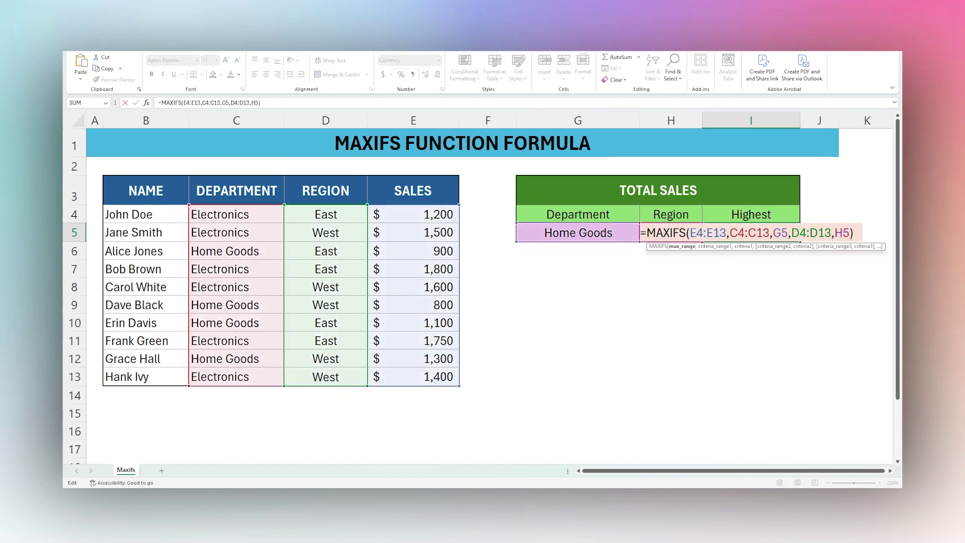
pyautogui.moveTo(690, 232); pyautogui.dragTo(727, 233)
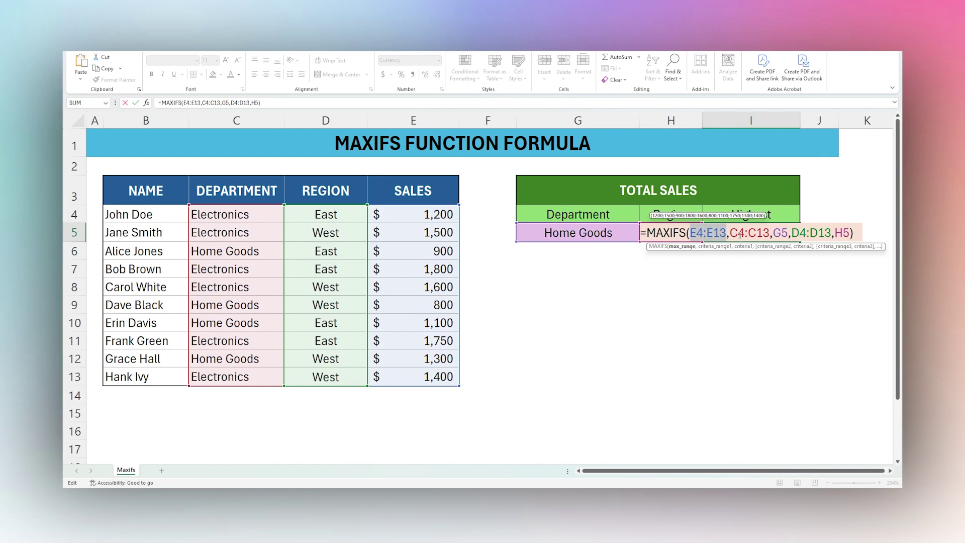
pyautogui.moveTo(730, 233); pyautogui.dragTo(770, 232)
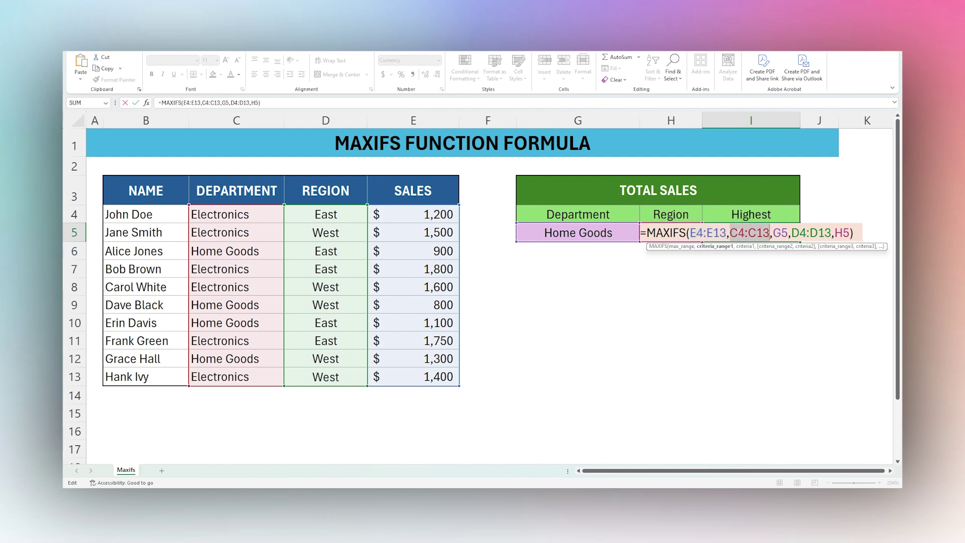
pyautogui.click(703, 233)
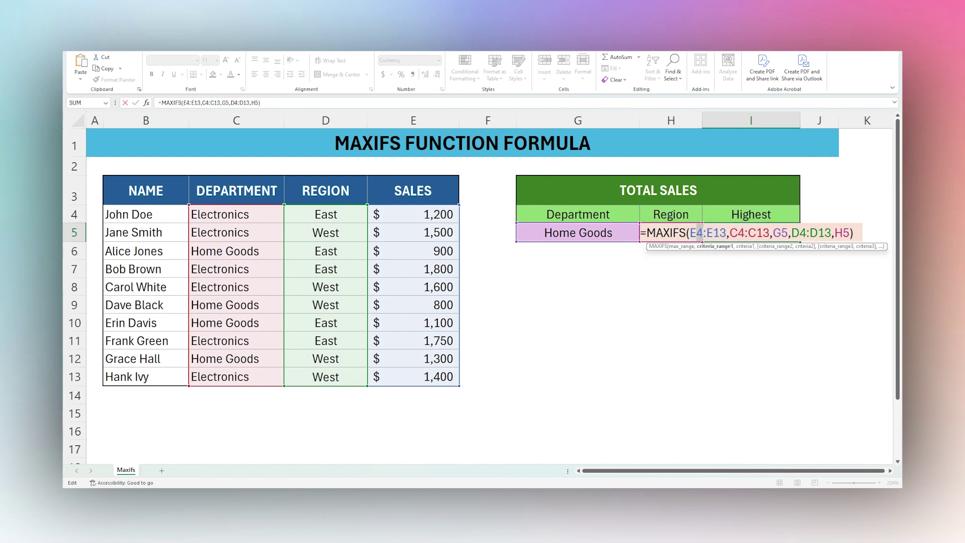
pyautogui.click(741, 233)
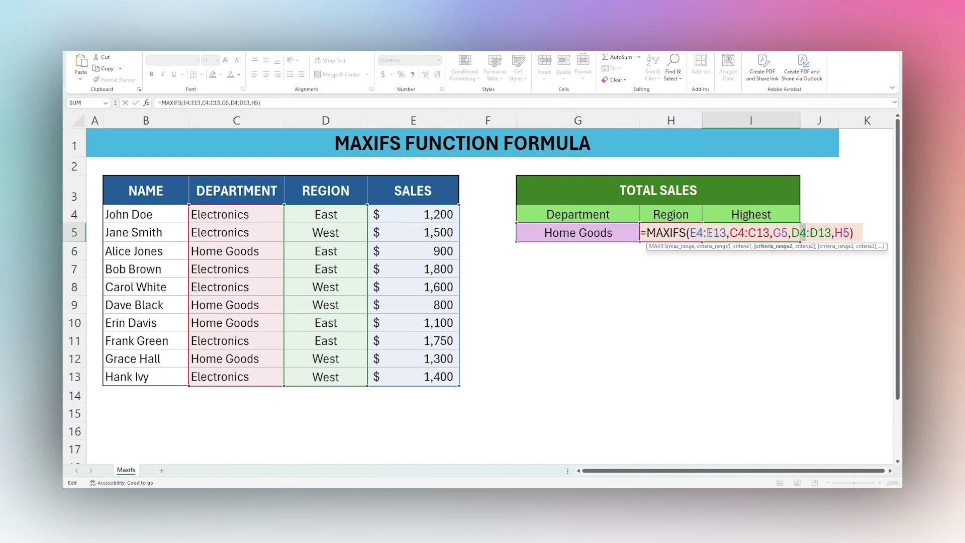
pyautogui.moveTo(714, 232); pyautogui.dragTo(769, 233)
pyautogui.click(720, 233)
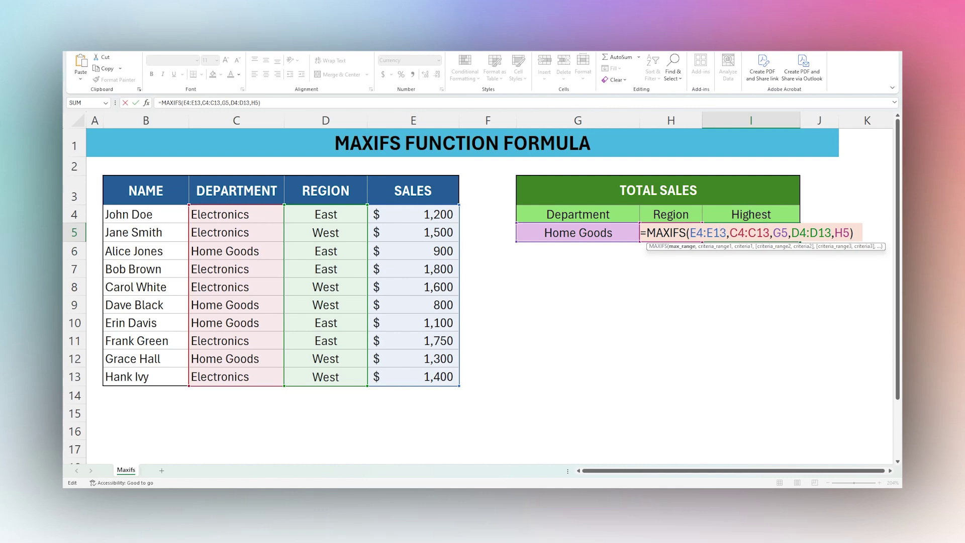
# Change the sales range to E4:E14, producing a #VALUE! error in I5
pyautogui.press('Delete')
pyautogui.write('4')
pyautogui.press('Return')
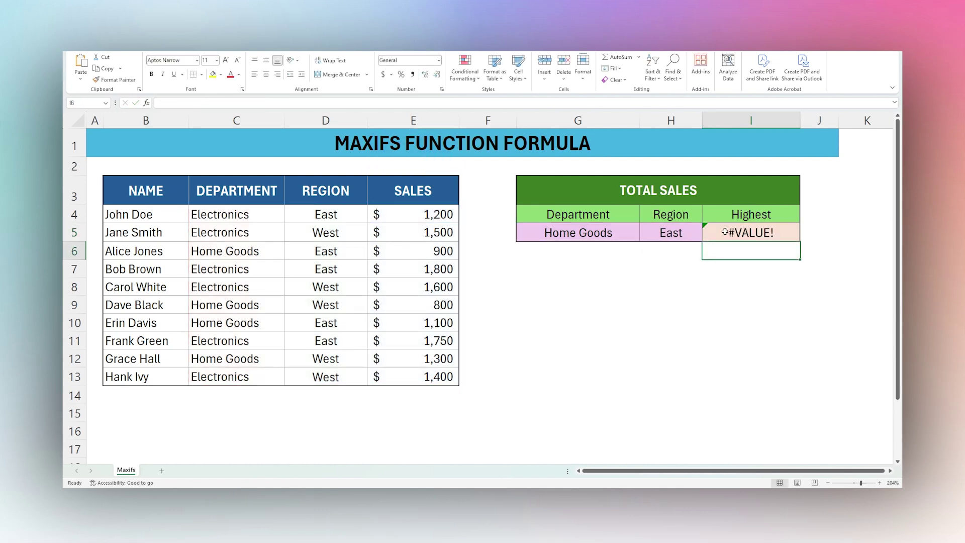
pyautogui.click(749, 233)
# Restore the sales range to E4:E13 so Highest returns $1,100 again
pyautogui.doubleClick(749, 233)
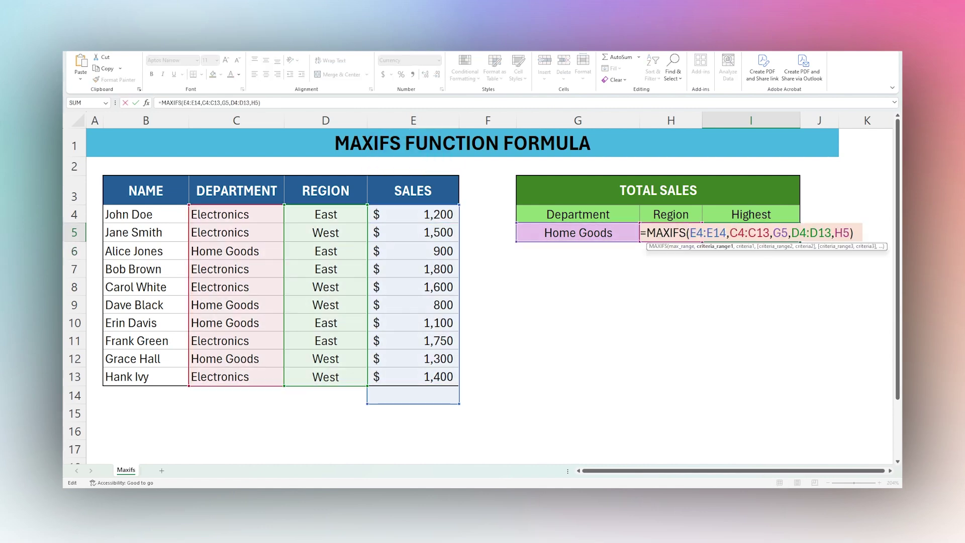
pyautogui.press('BackSpace')
pyautogui.write('3')
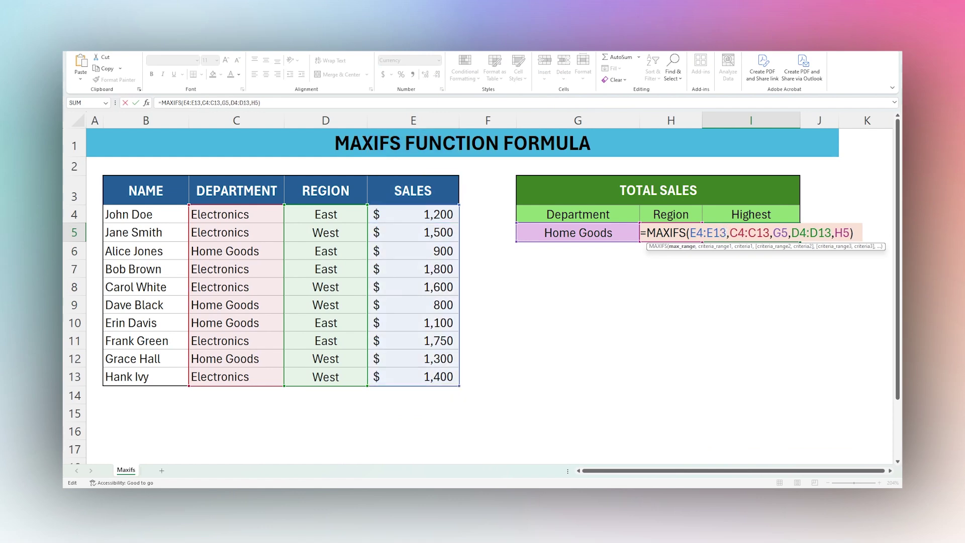
pyautogui.click(853, 233)
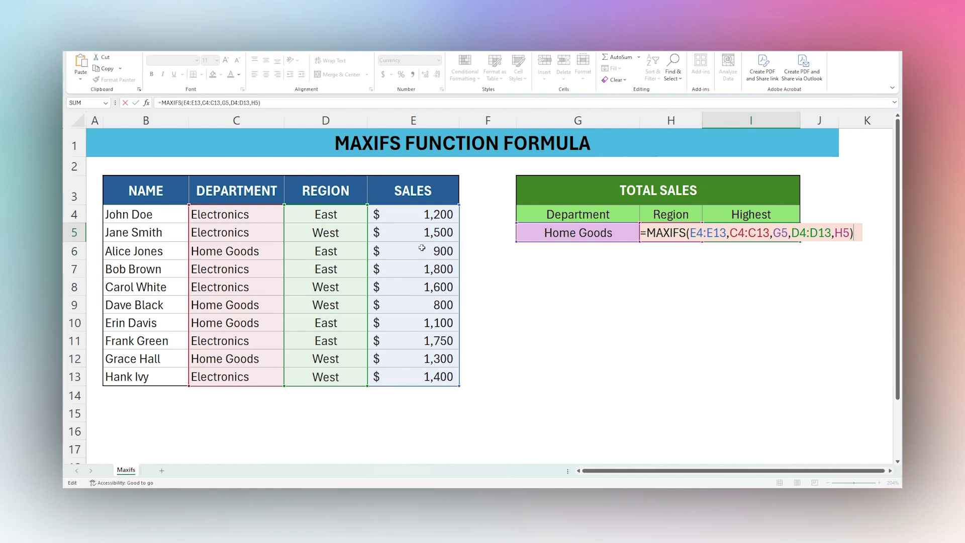
pyautogui.press('Return')
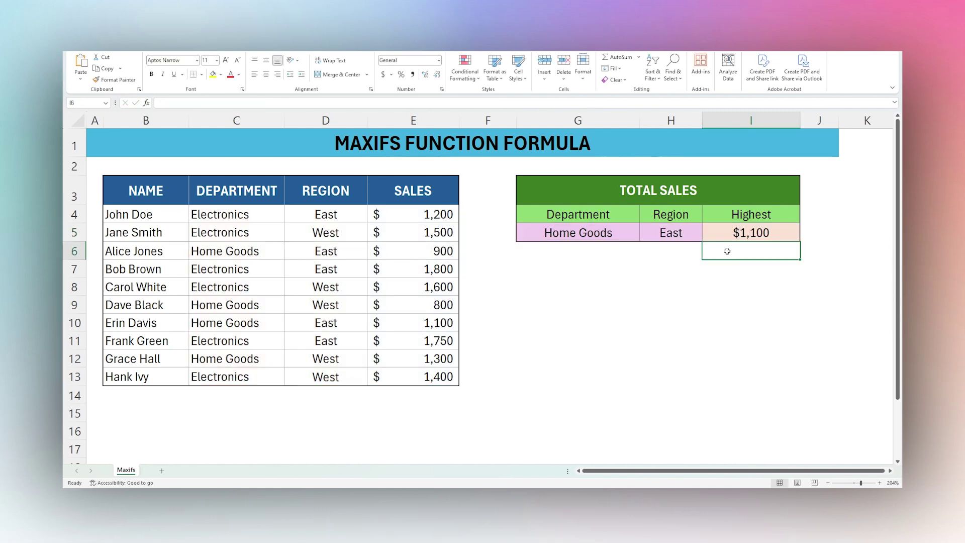
pyautogui.click(549, 264)
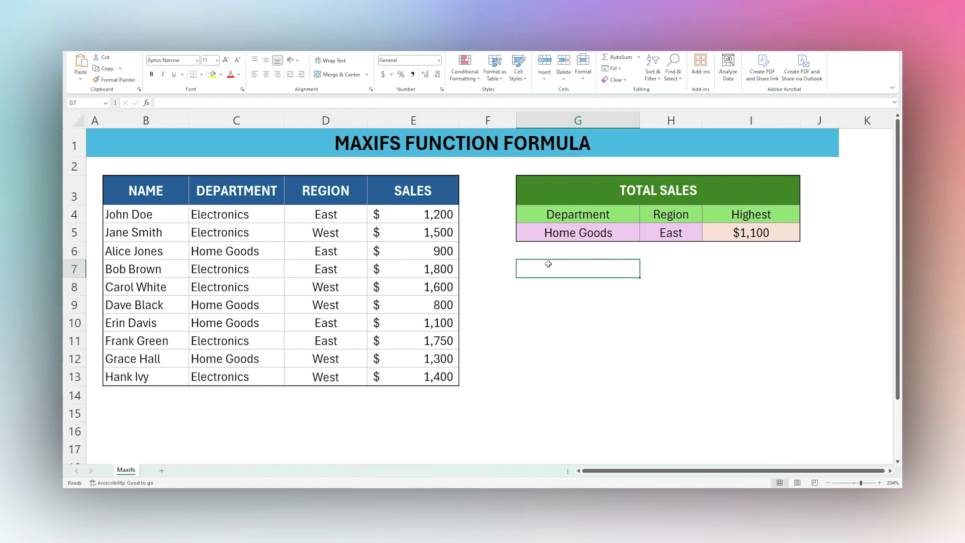
pyautogui.click(728, 235)
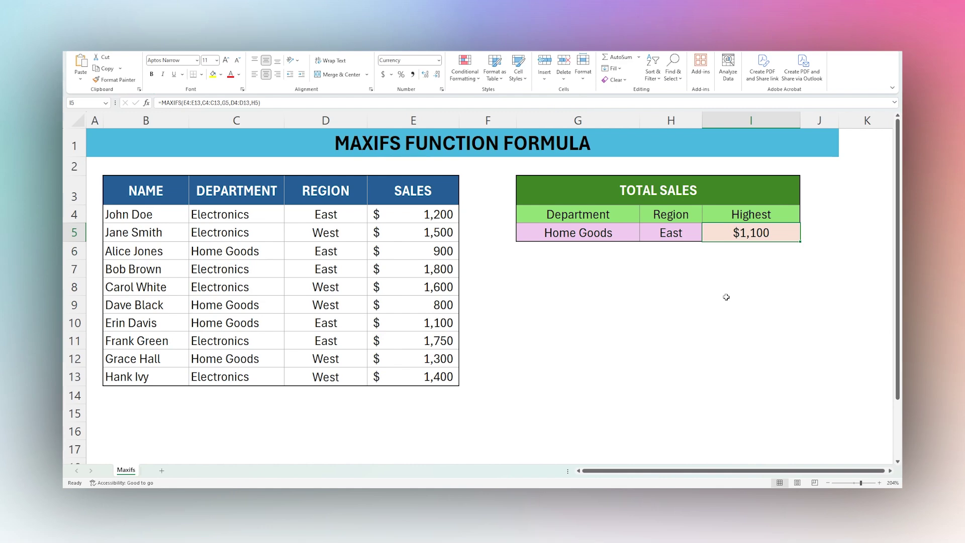
pyautogui.click(552, 272)
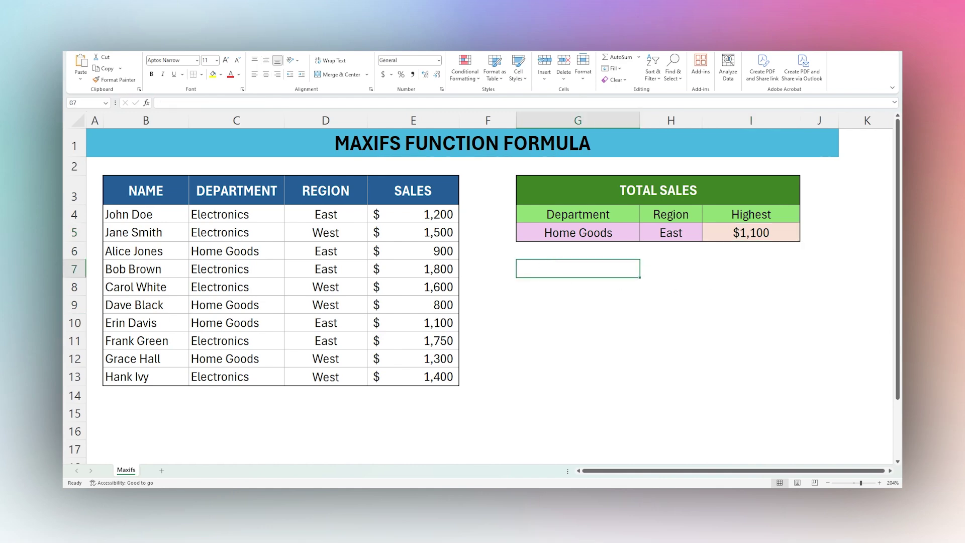